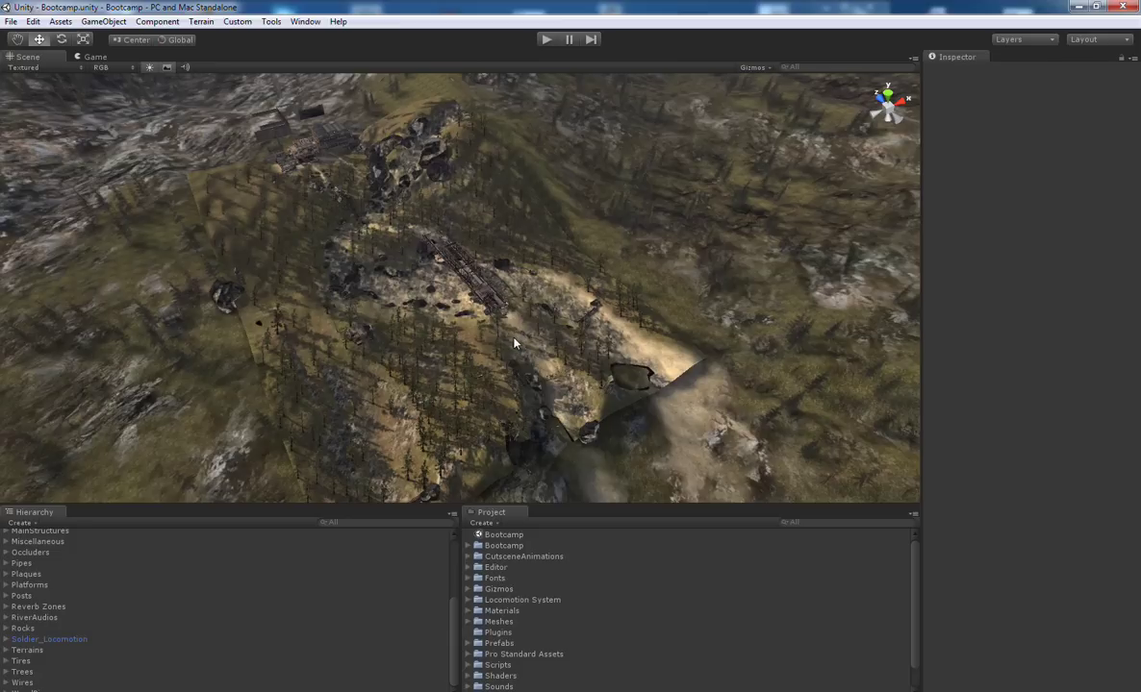
Step: Play the Bootcamp demo in the Game view, then bring up its pause menu
alt+drag(514, 344, 485, 393)
scroll(486, 393, up, 5)
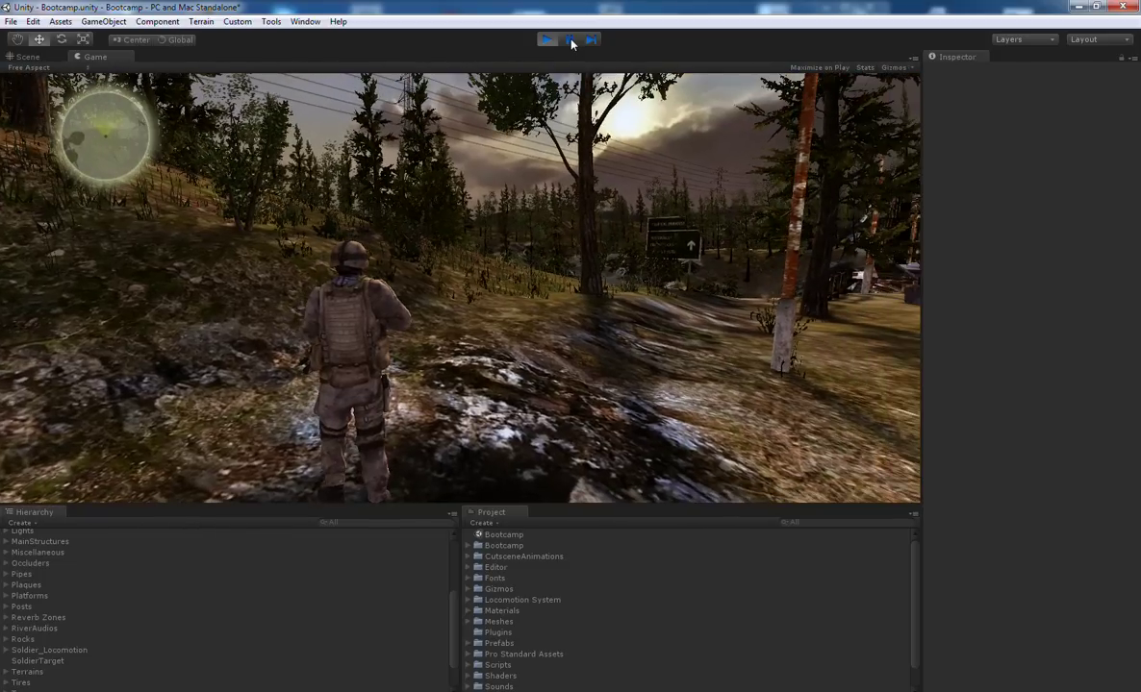
key(Escape)
Step: Stop the game and start an Assets > Import Package > Custom Package import
click(544, 40)
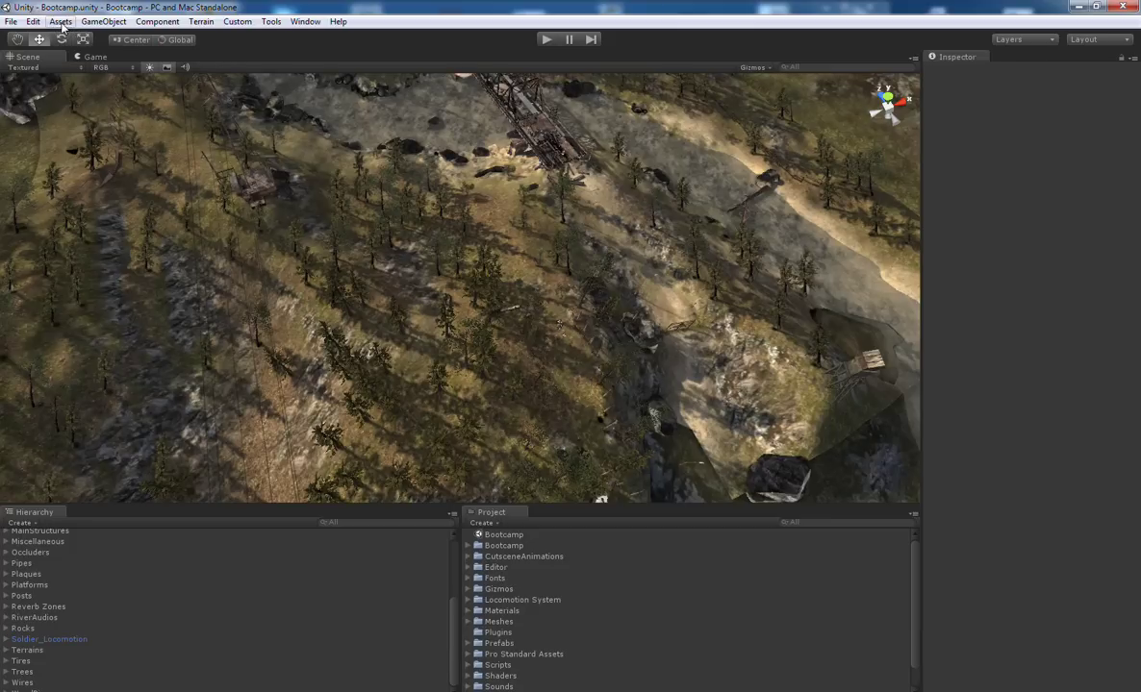
click(61, 22)
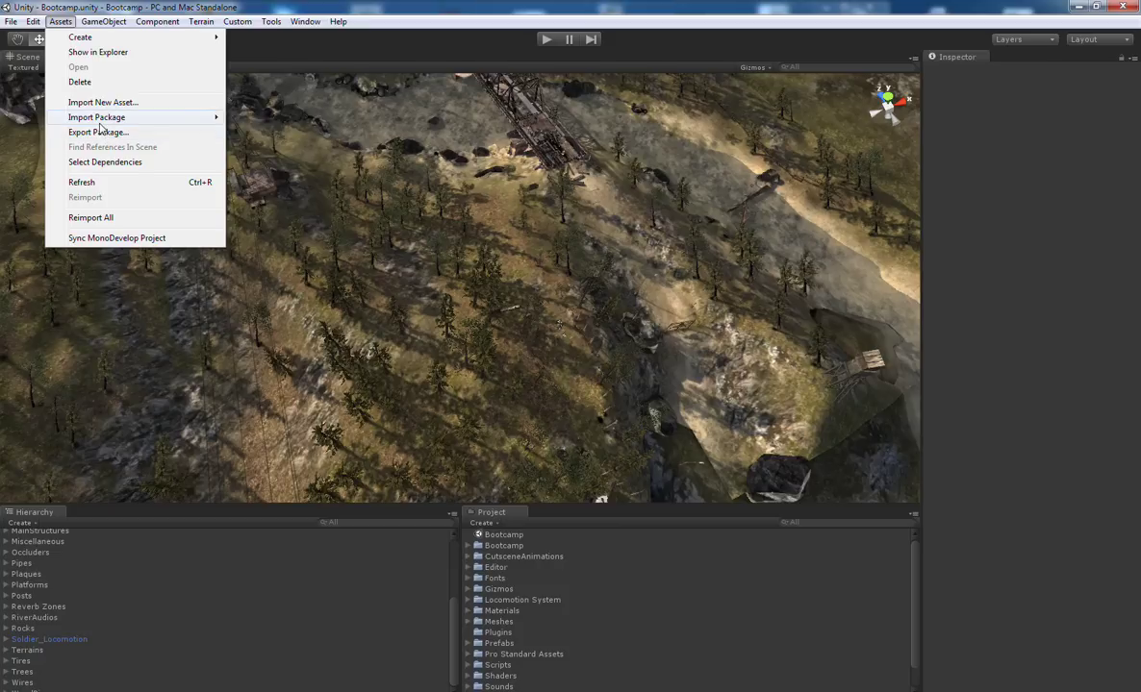
mouse_move(99, 119)
click(278, 117)
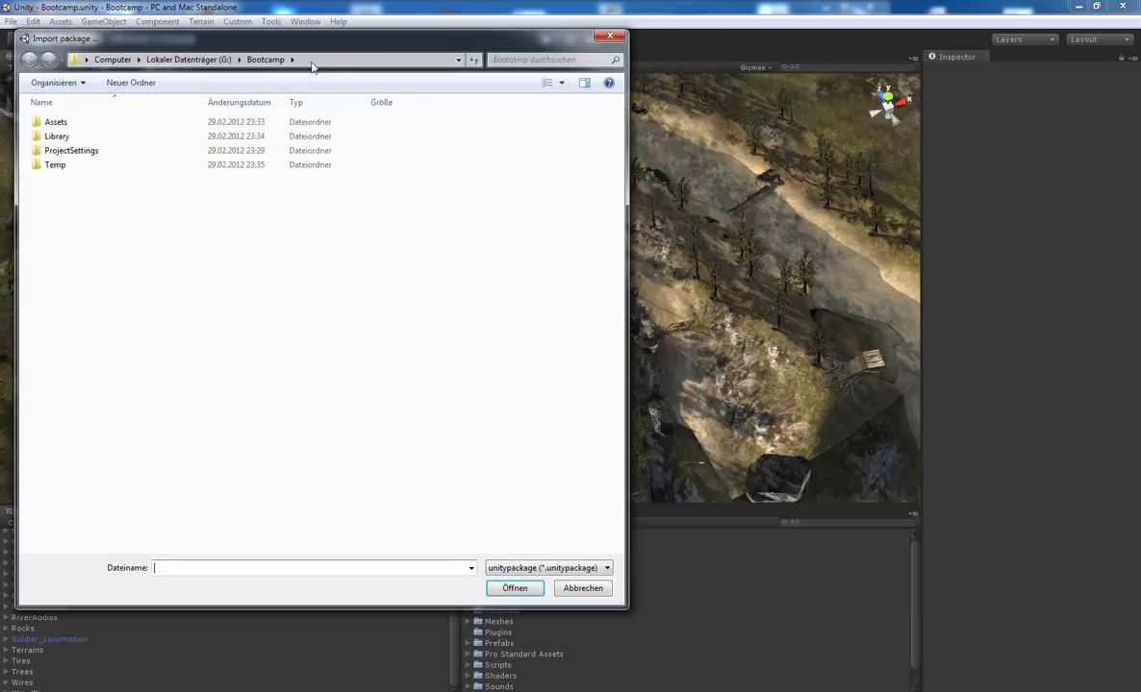
Step: Paste the XAIT folder path and open xaitMap.unitypackage
click(347, 64)
text(C:\unityPackages\XAIT\unitypackage)
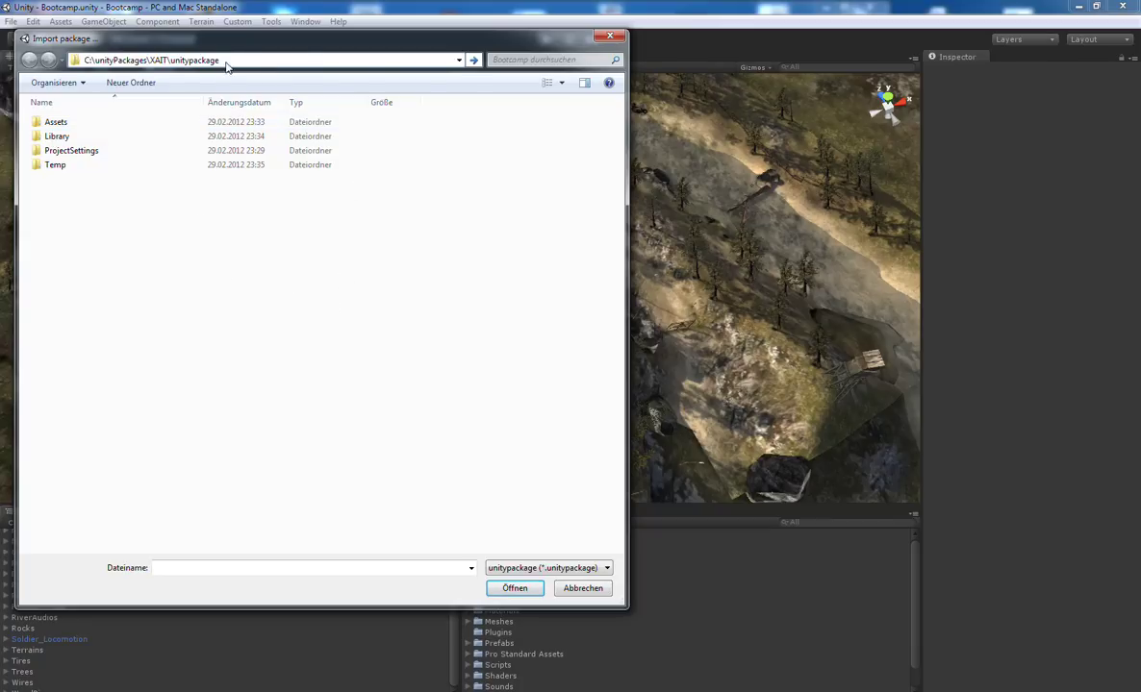
key(Return)
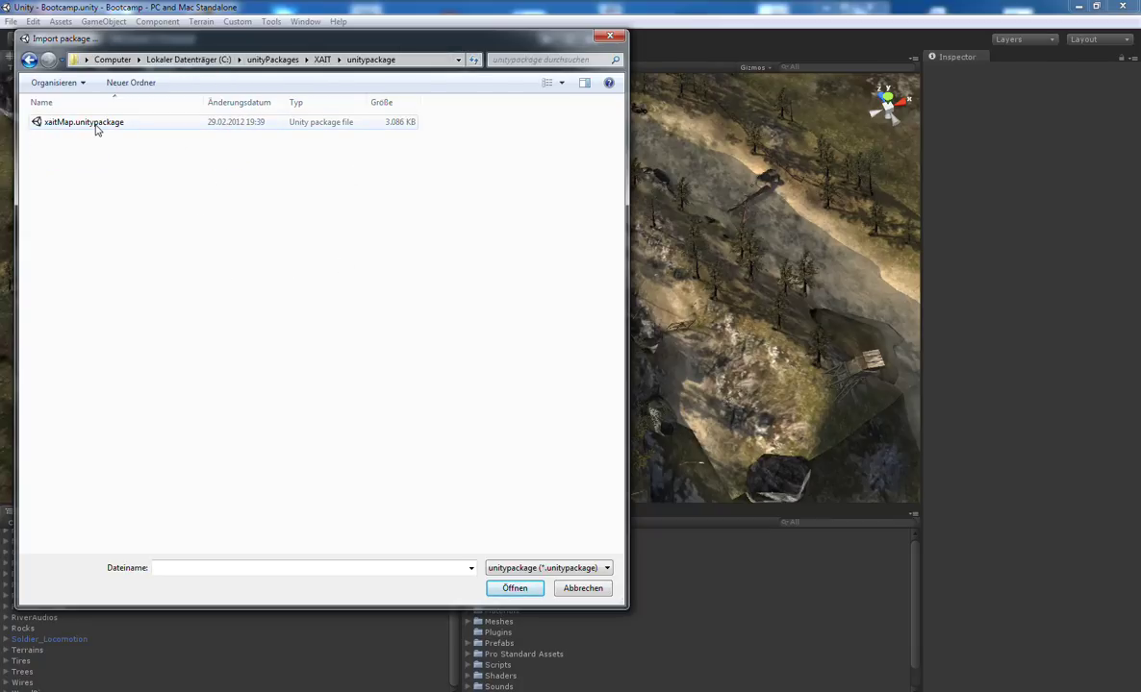
click(97, 130)
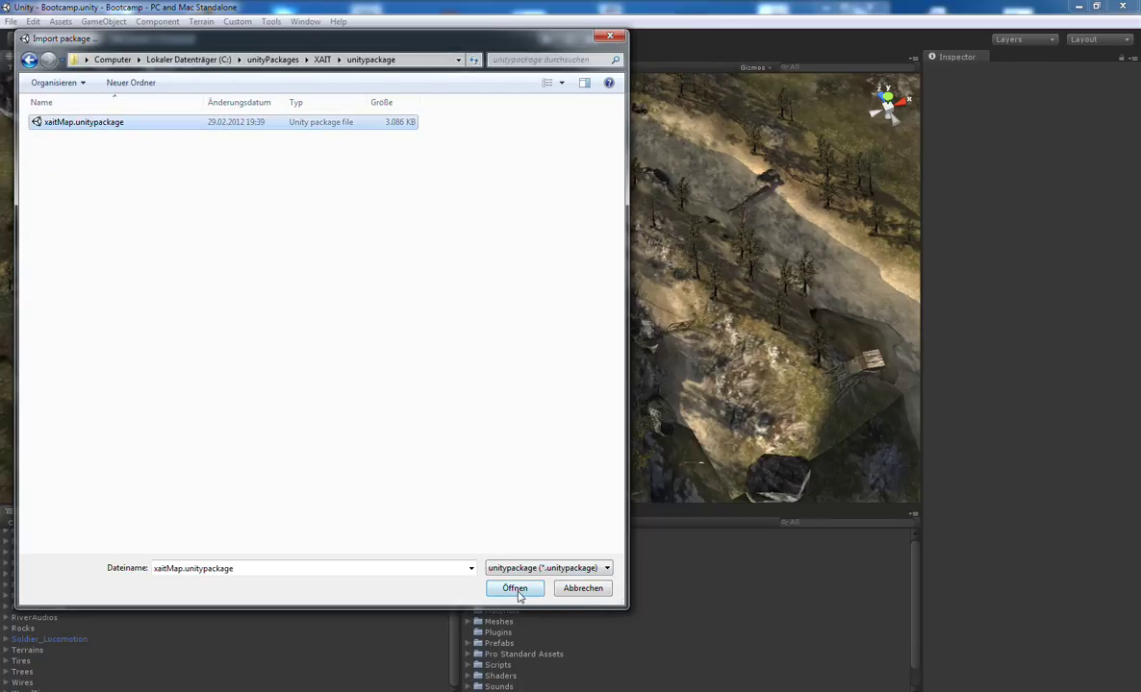
click(516, 589)
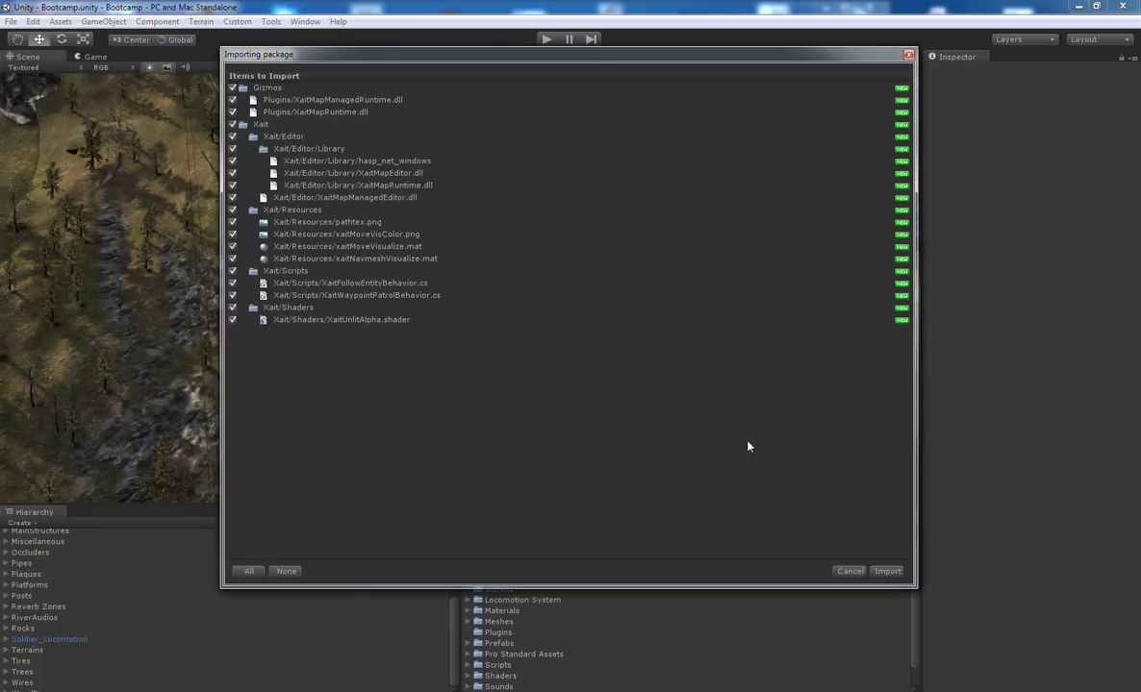
Step: Import the xaitMap package with all items left checked
click(887, 572)
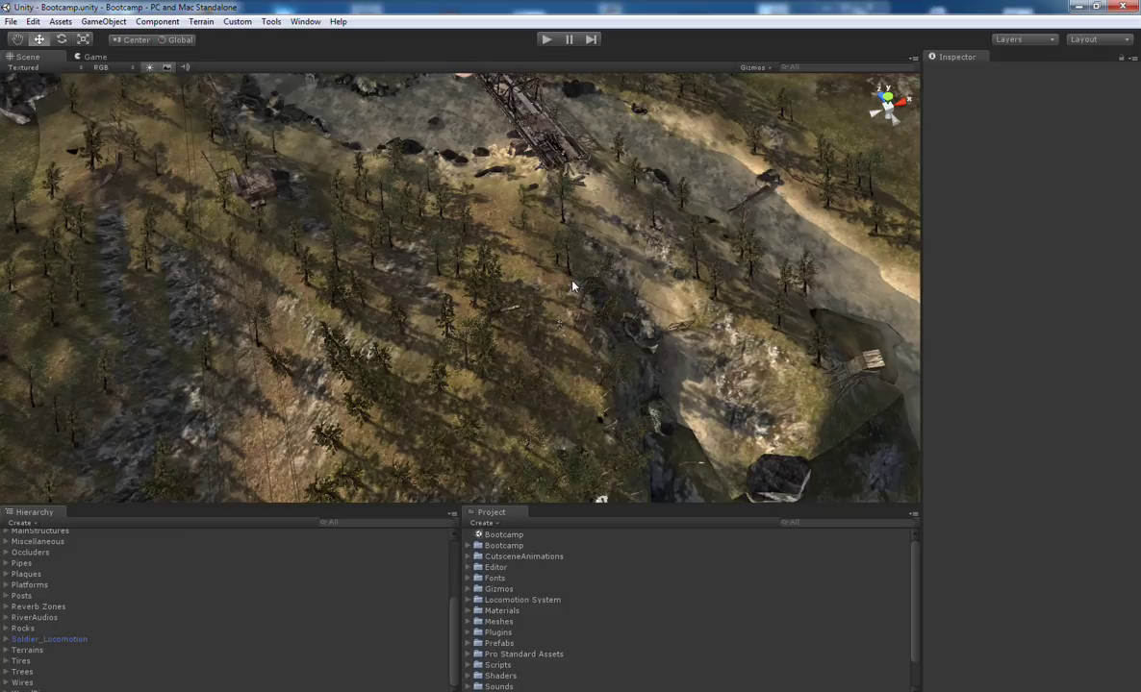
Step: Select Fences, Forest, Lamps and MainStructures together in the Hierarchy
alt+drag(522, 276, 447, 301)
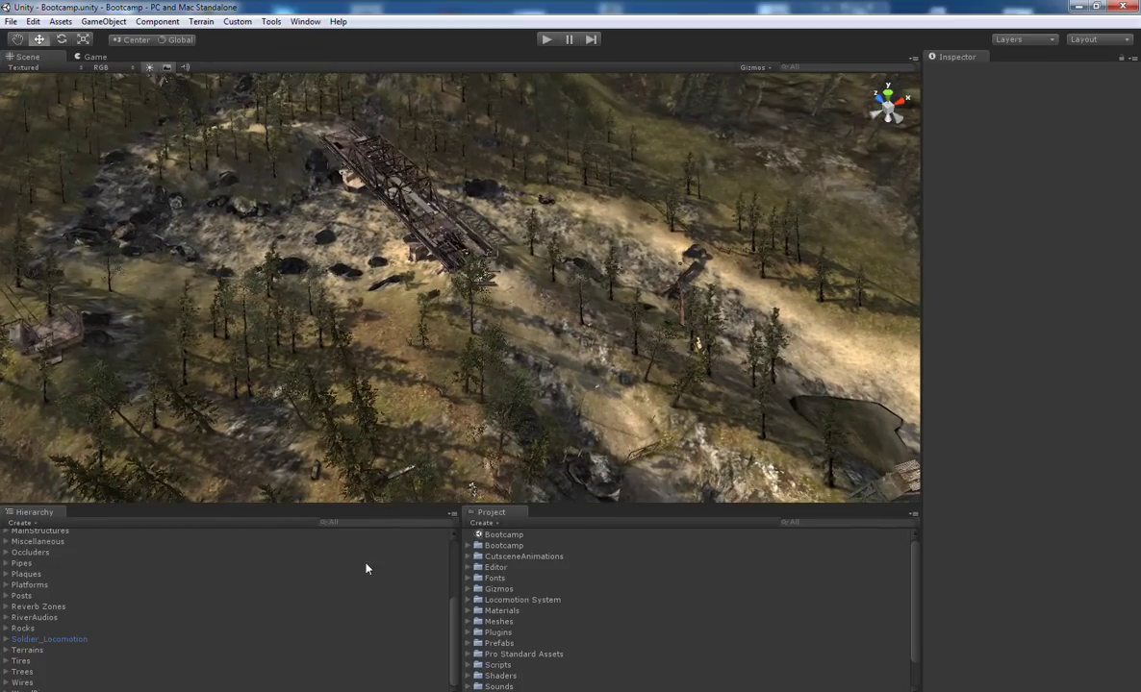
drag(452, 623, 452, 555)
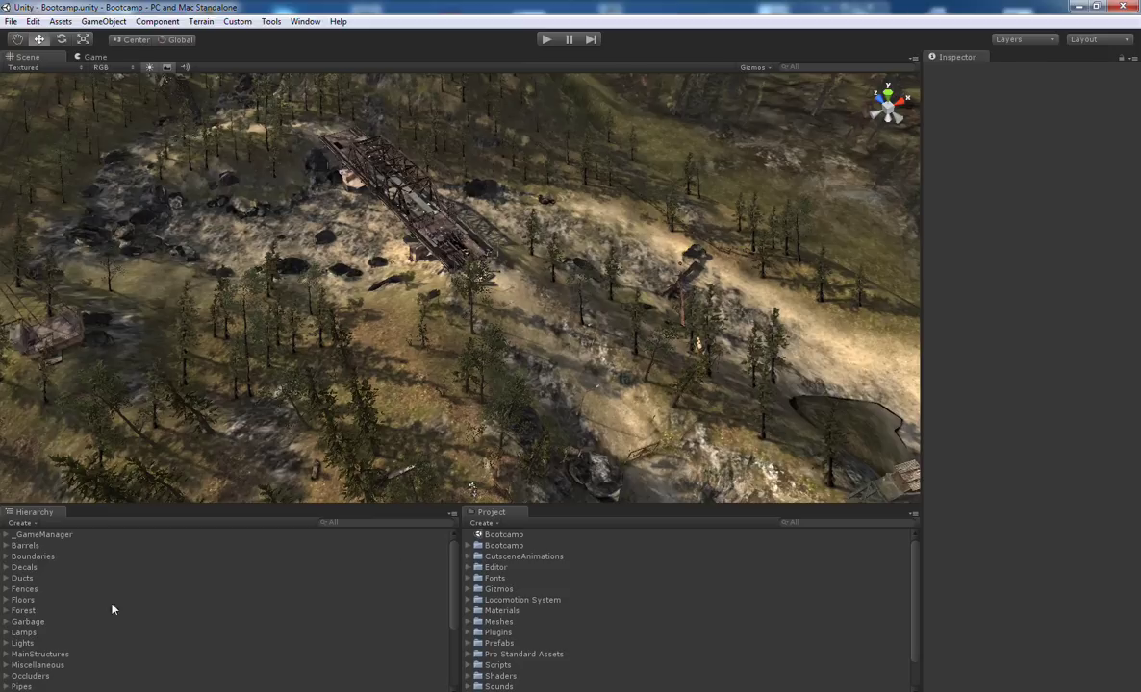
click(24, 591)
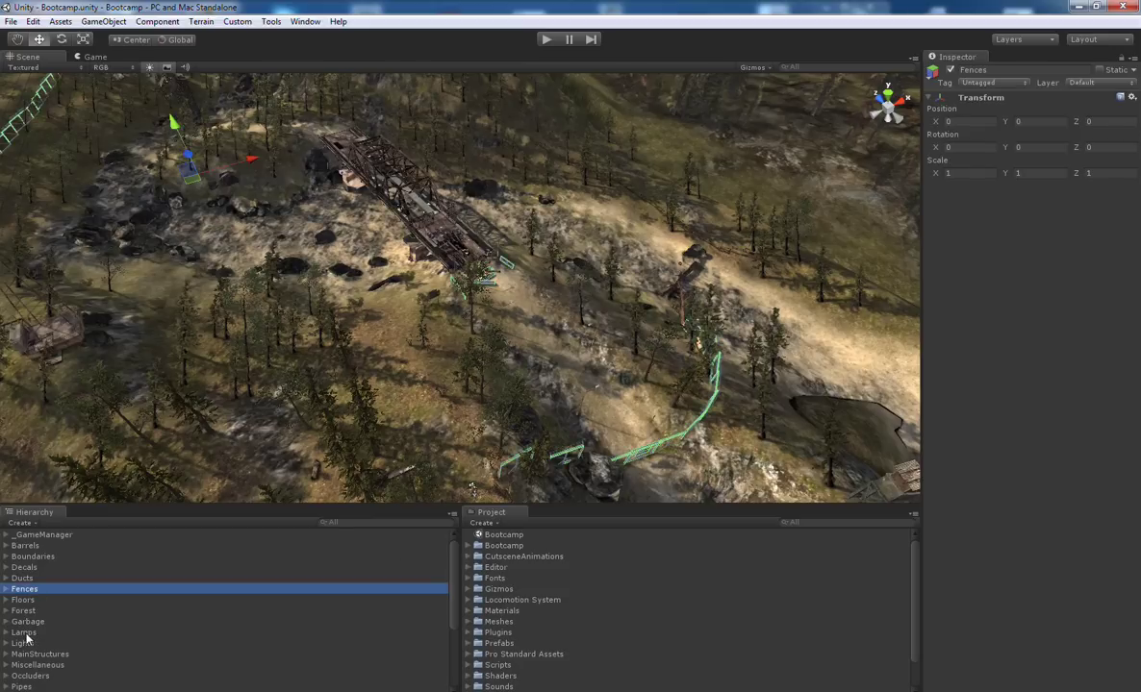
ctrl+click(23, 612)
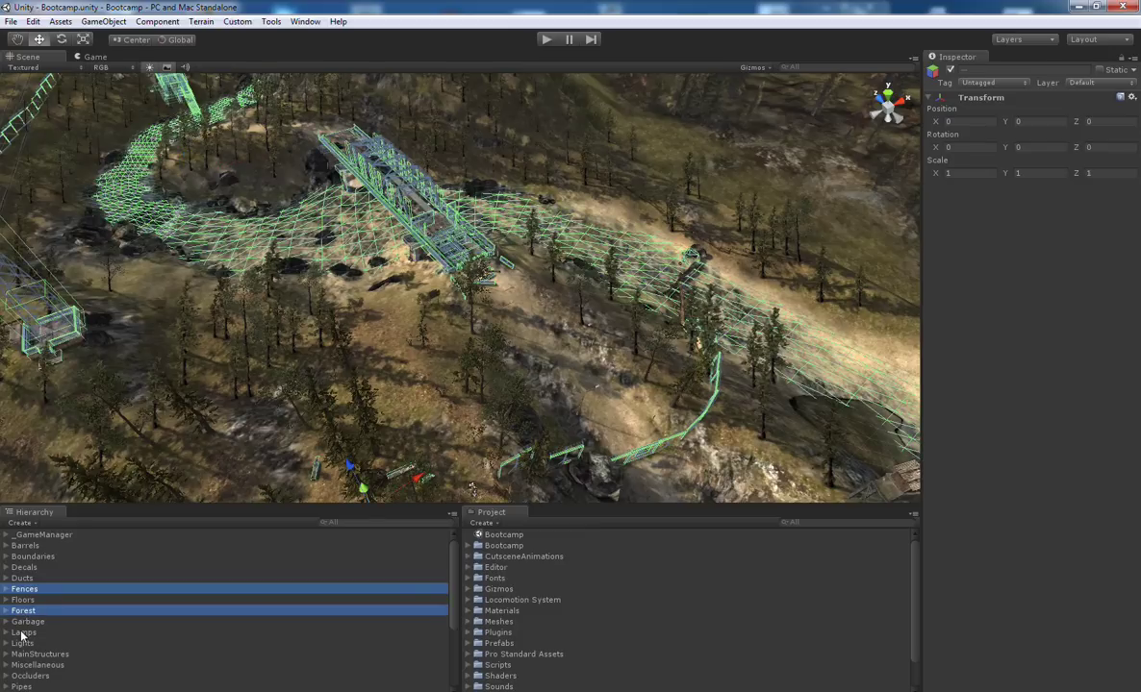
ctrl+click(24, 633)
ctrl+click(21, 655)
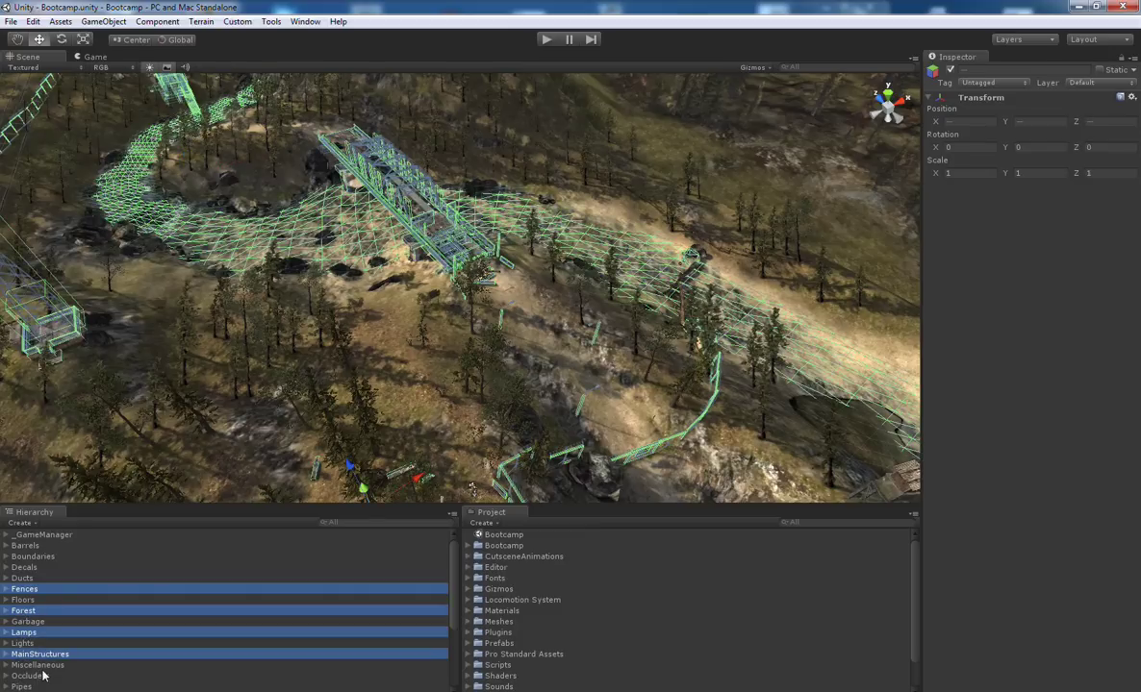
Step: Add Platforms, Rocks, Terrains/NearTerrain and Trees to the selection
scroll(42, 676, down, 3)
ctrl+click(27, 627)
ctrl+click(21, 670)
scroll(41, 671, down, 2)
click(7, 651)
ctrl+click(37, 672)
scroll(35, 671, down, 1)
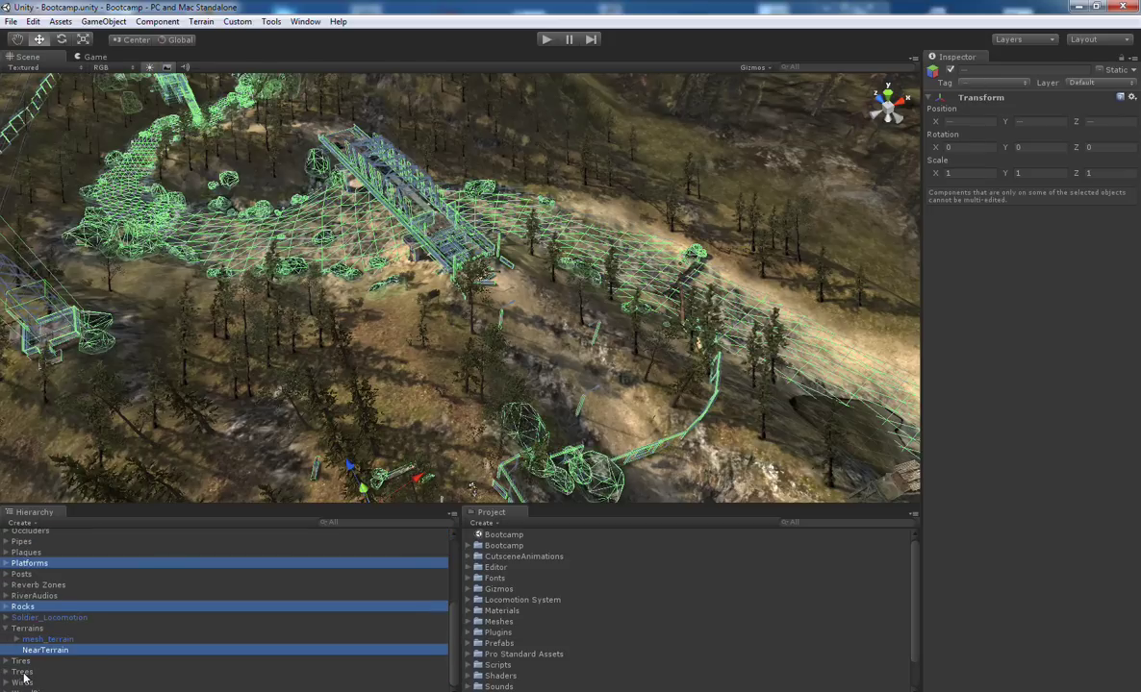
ctrl+click(22, 672)
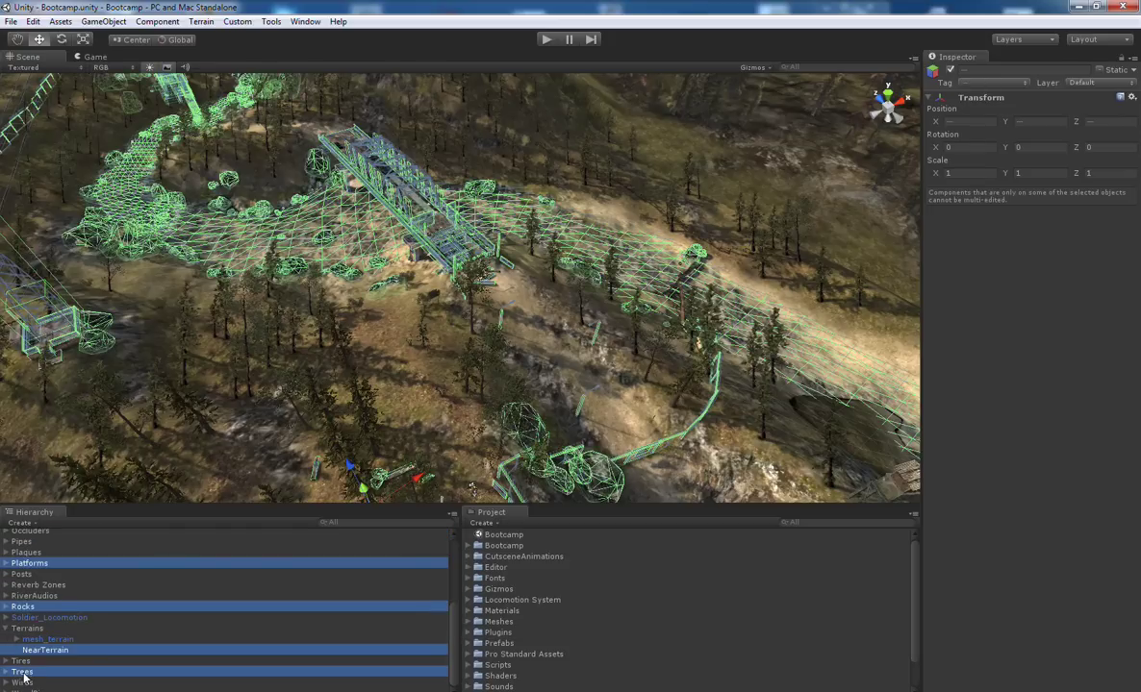
Step: Attach Component > XaitMap > Components > NavMesh Surface to the eight selected groups
click(164, 23)
mouse_move(178, 205)
mouse_move(307, 202)
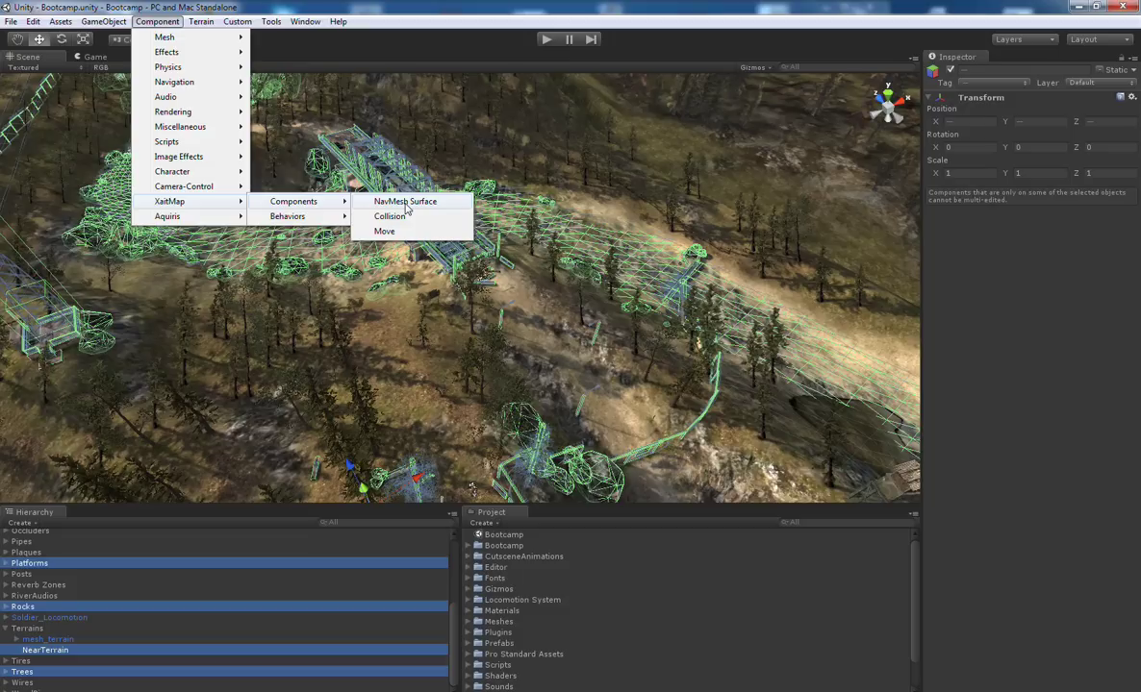
click(406, 202)
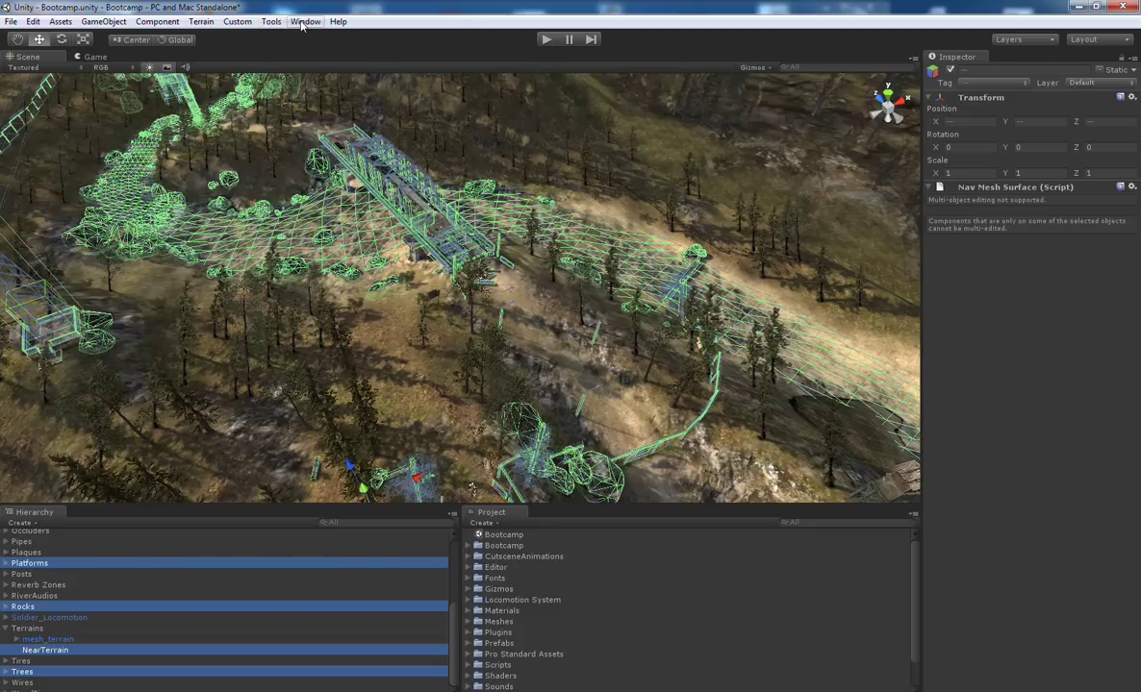
Step: Open the xaitMap Navmesh window and dock it, enlarged, below the Inspector
click(304, 21)
click(316, 91)
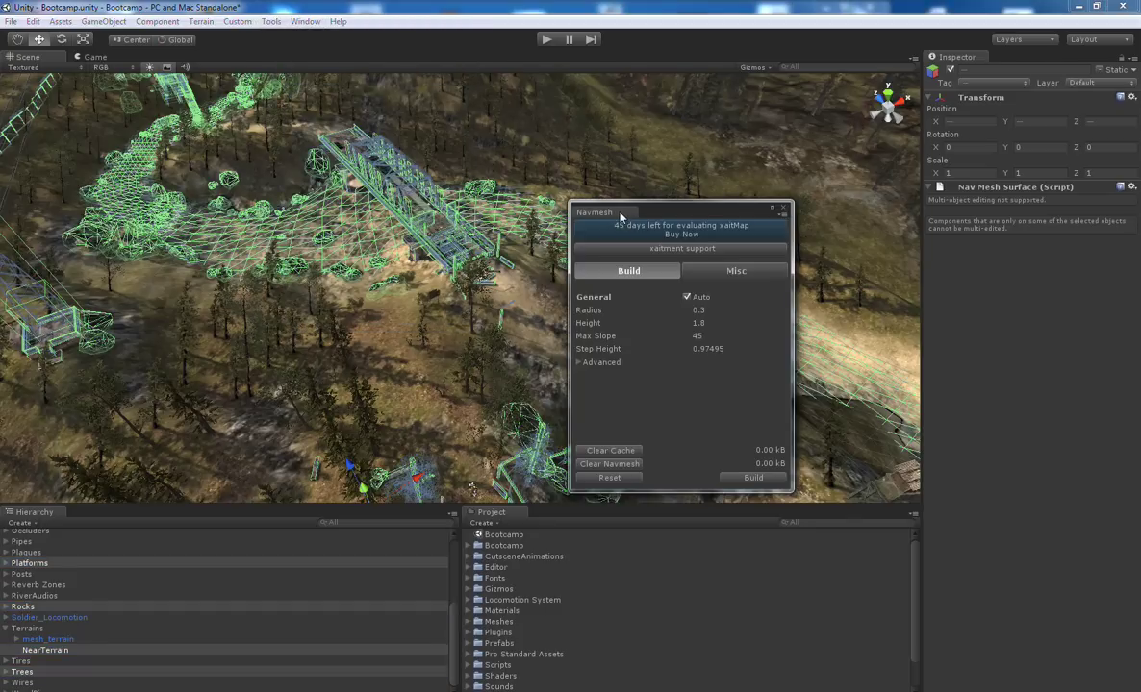
drag(621, 217, 1050, 581)
drag(1035, 420, 1036, 352)
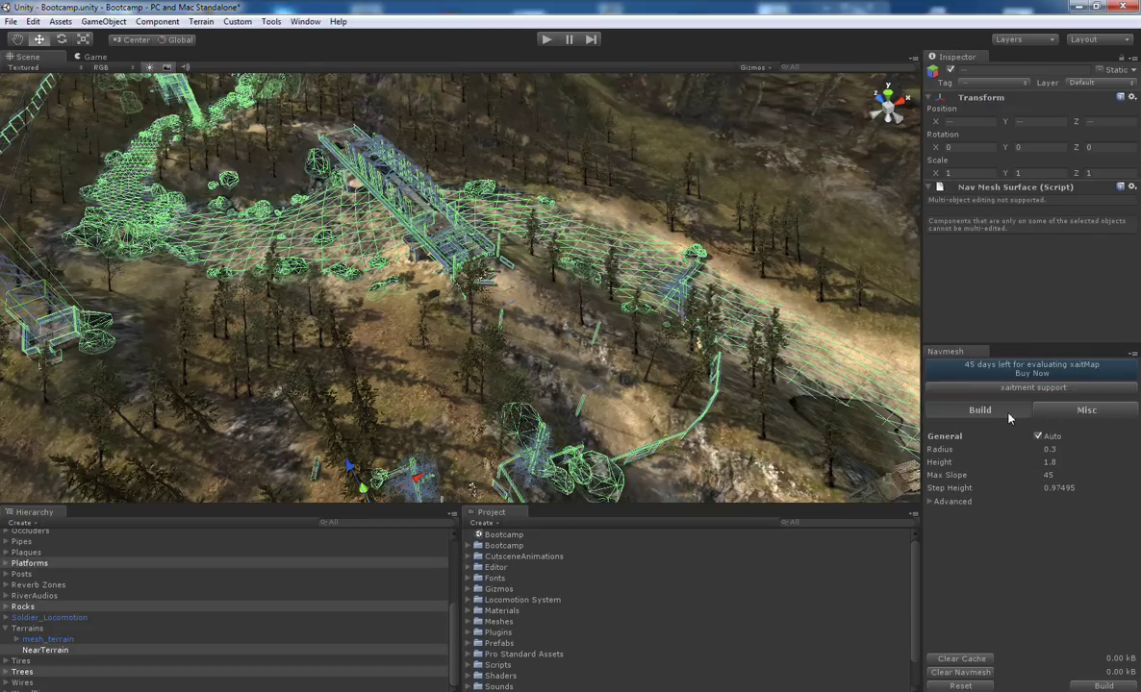
Step: Check the Misc options, then return to Build and expand Advanced settings
click(1070, 414)
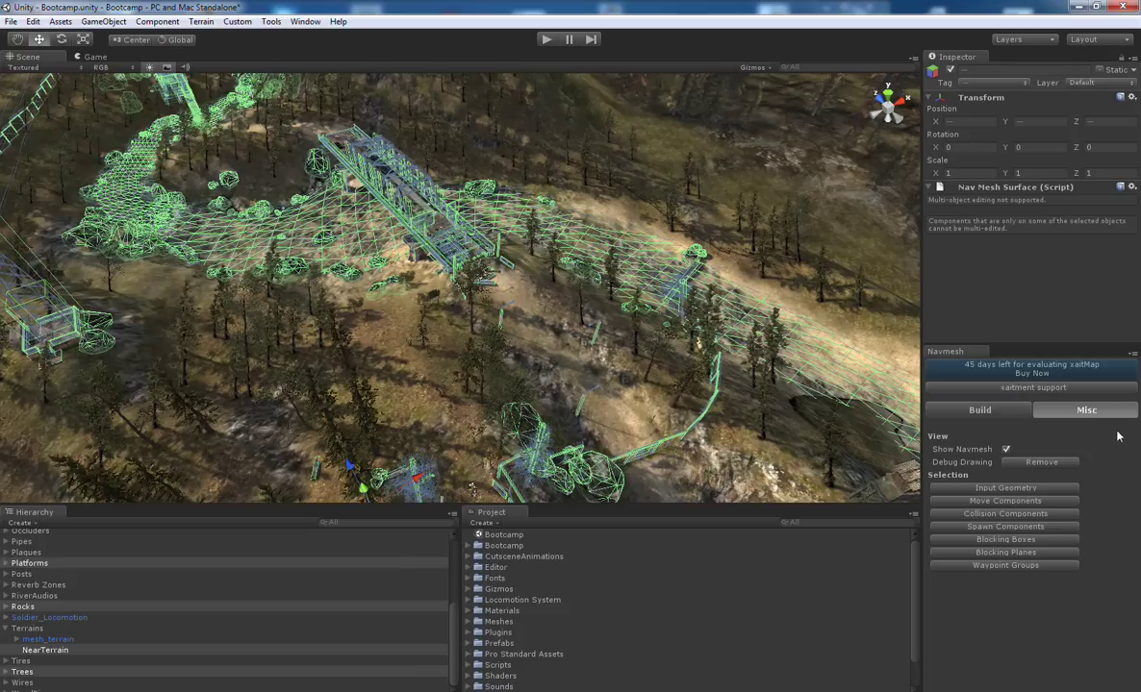
click(997, 414)
click(930, 502)
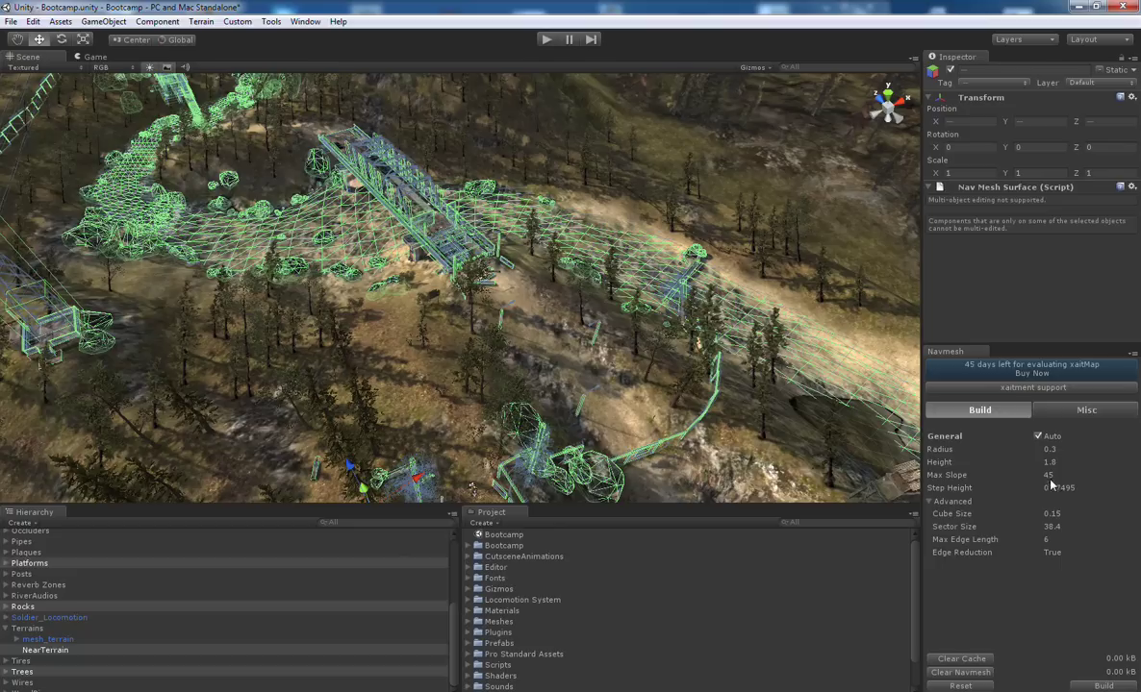
Step: Turn off Auto parameters and enter 0.3 as the Cube Size
click(1037, 438)
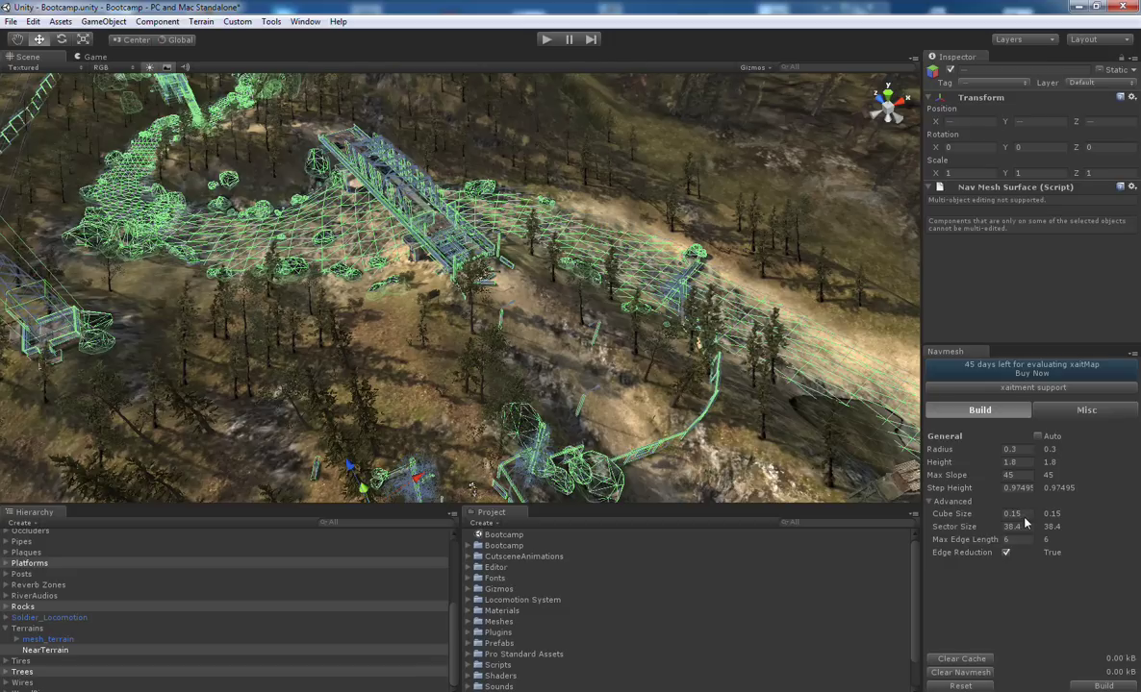
click(1023, 516)
Step: Start the navmesh build and look around the scene until it finishes
click(1103, 685)
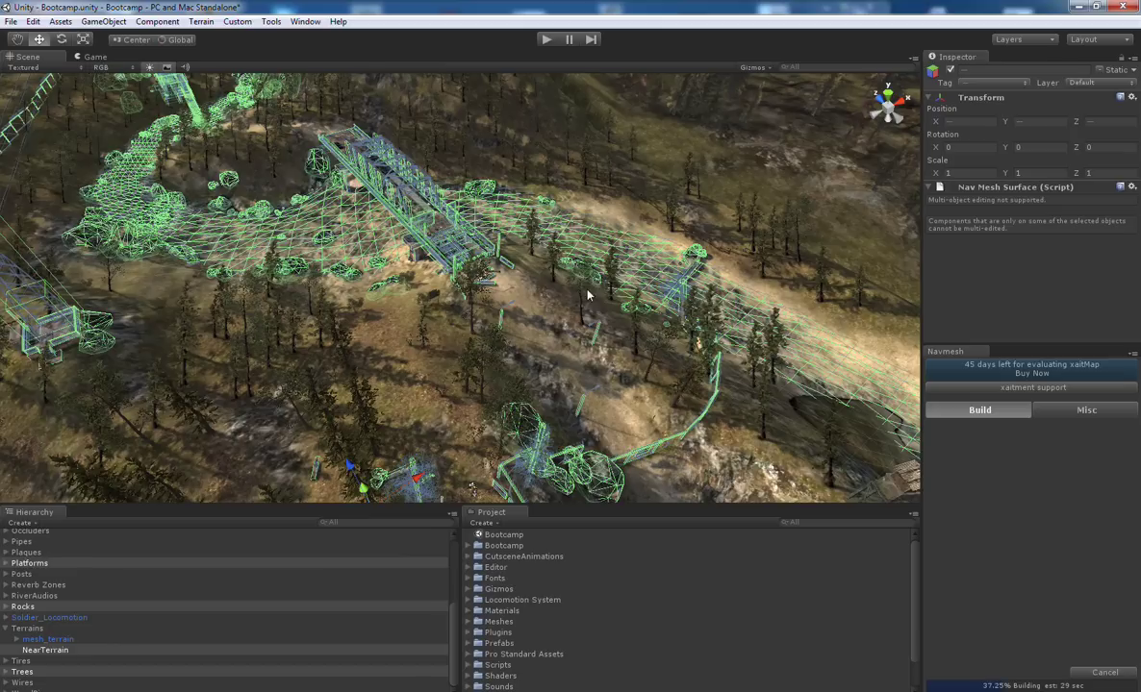
mouse_move(580, 239)
alt+mouse_down()
mouse_move(637, 249)
mouse_move(578, 232)
alt+mouse_up()
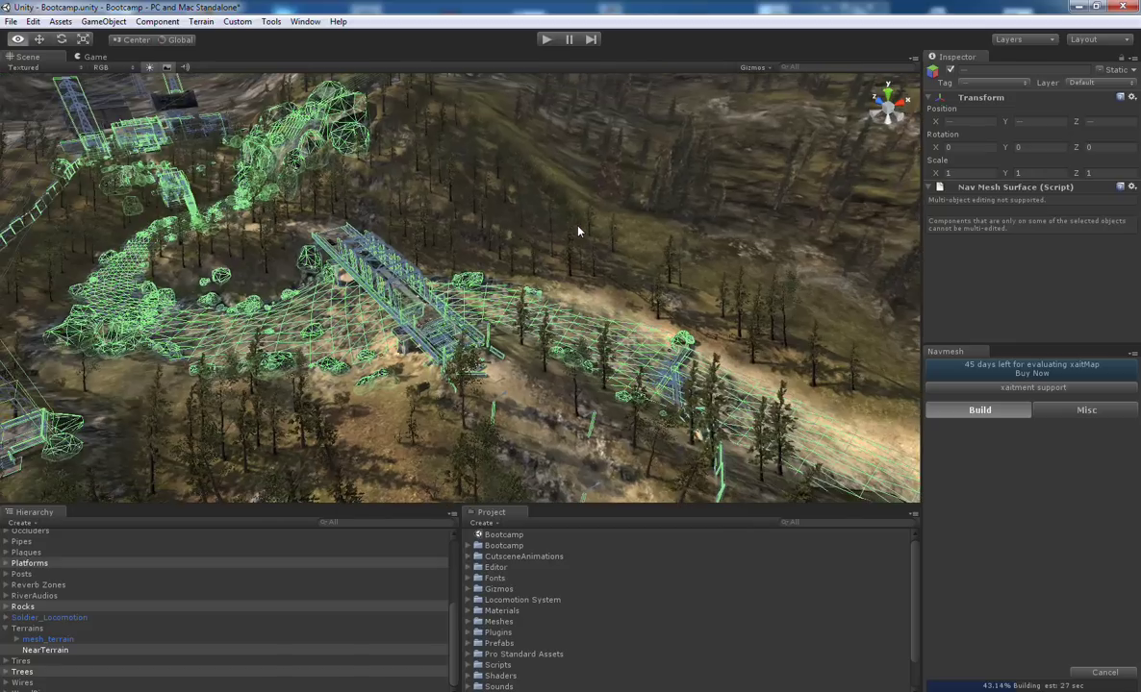
click(5, 629)
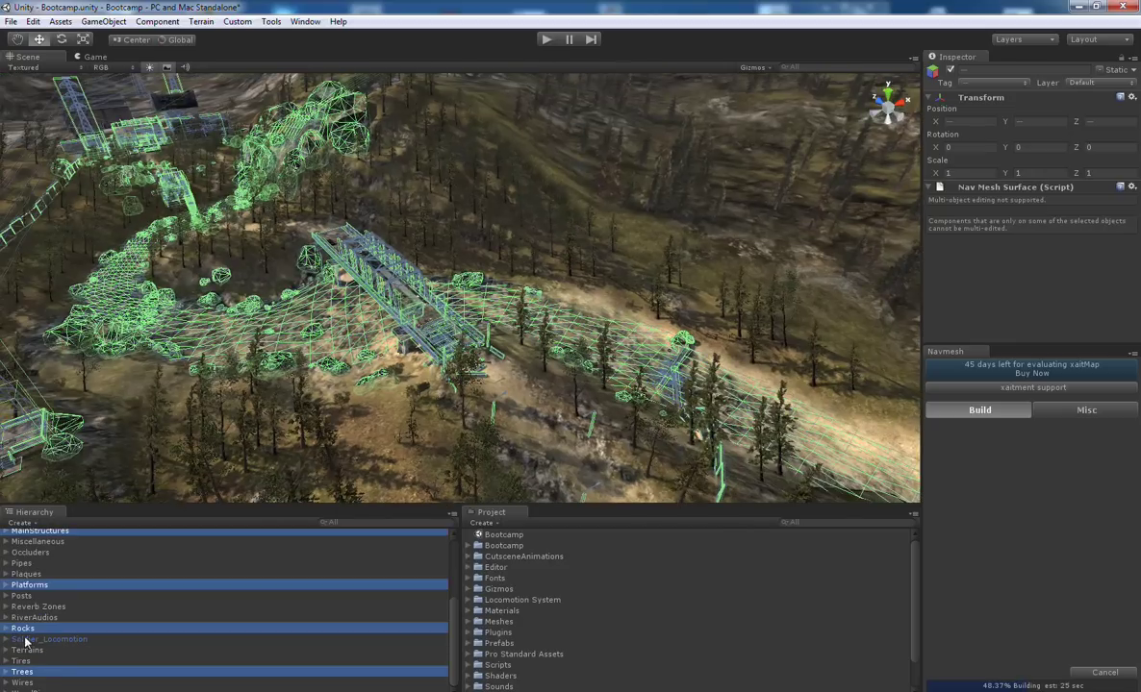
click(21, 662)
right_drag(572, 395, 433, 426)
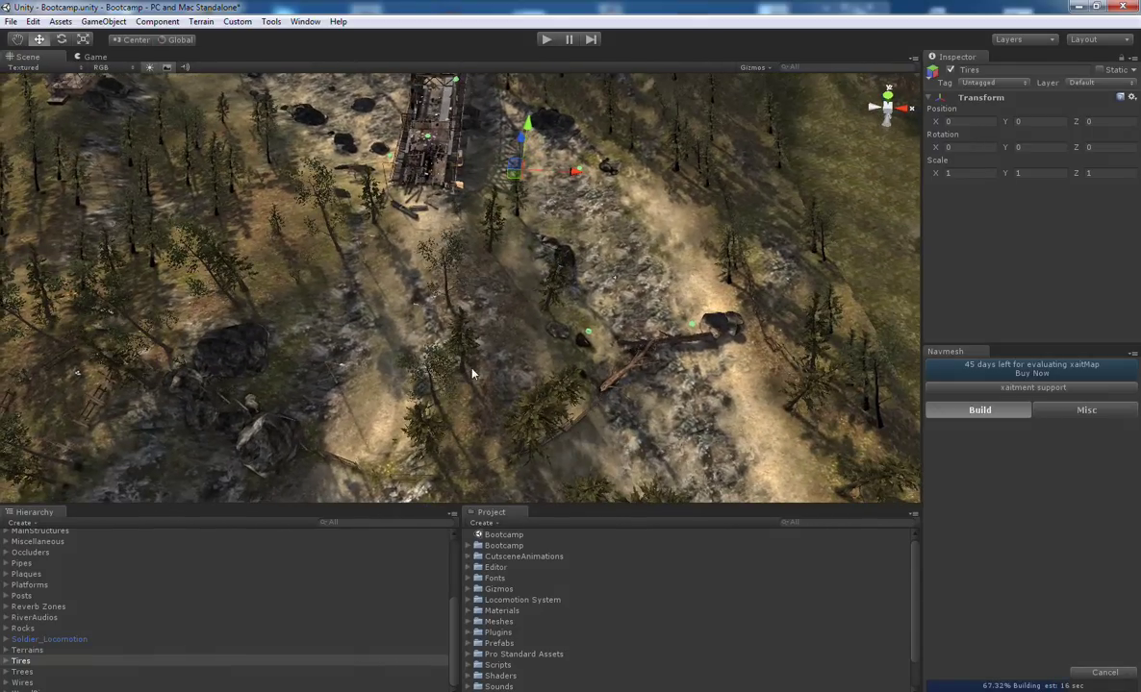
right_drag(437, 340, 308, 341)
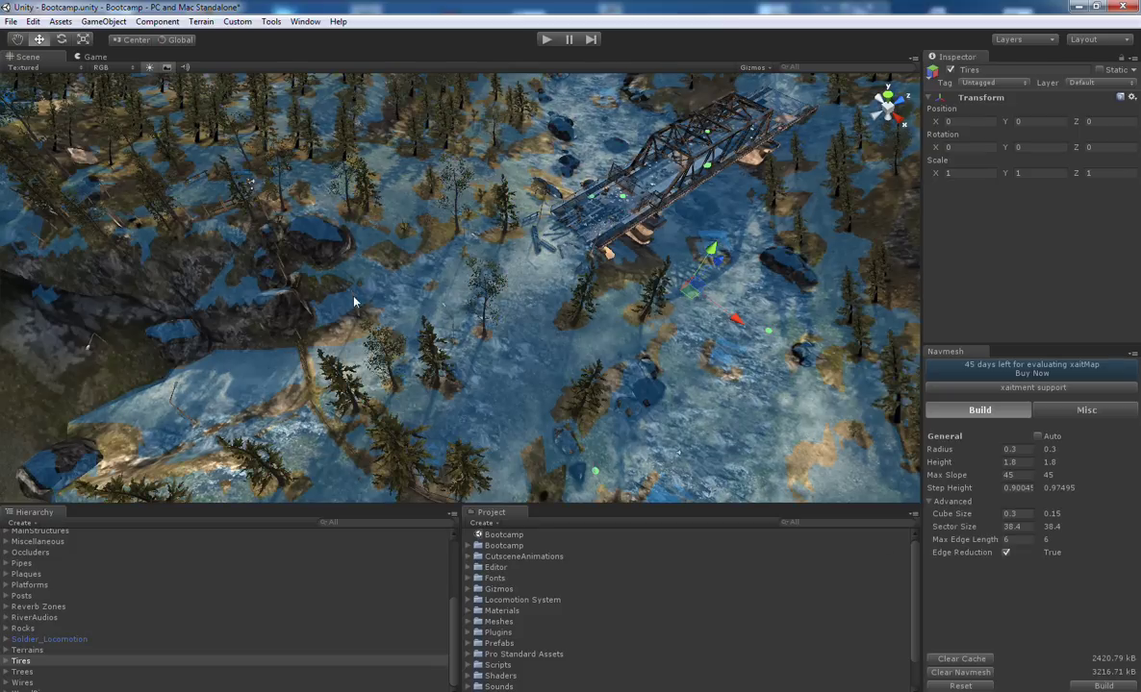
alt+drag(417, 306, 493, 189)
alt+drag(500, 389, 463, 427)
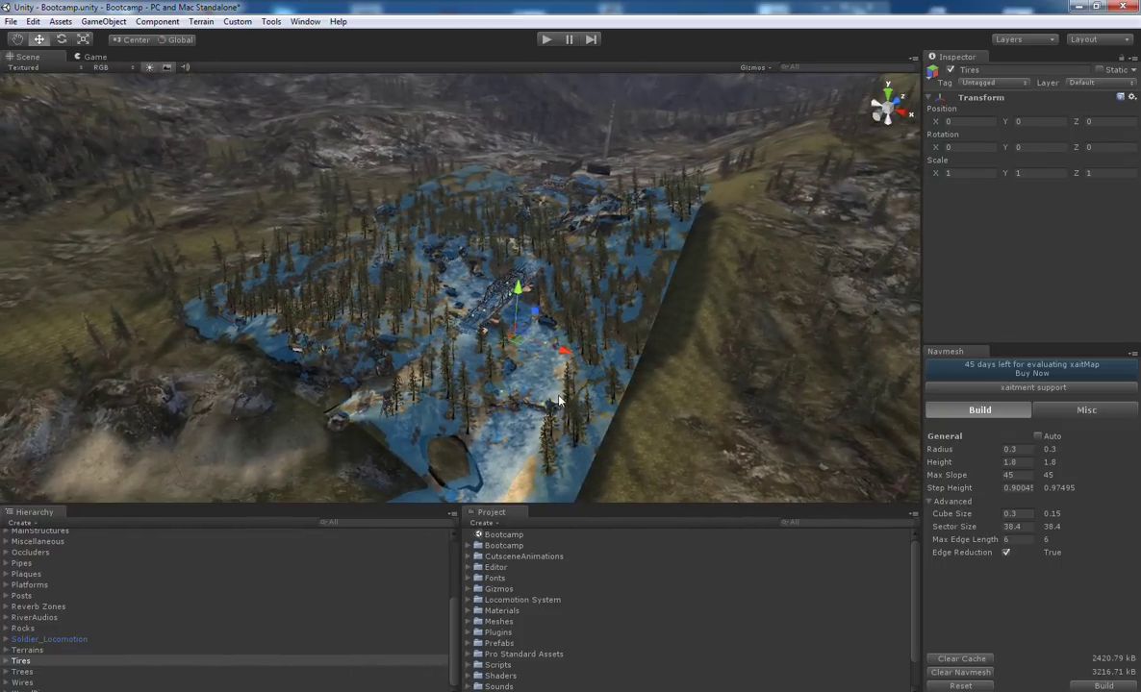